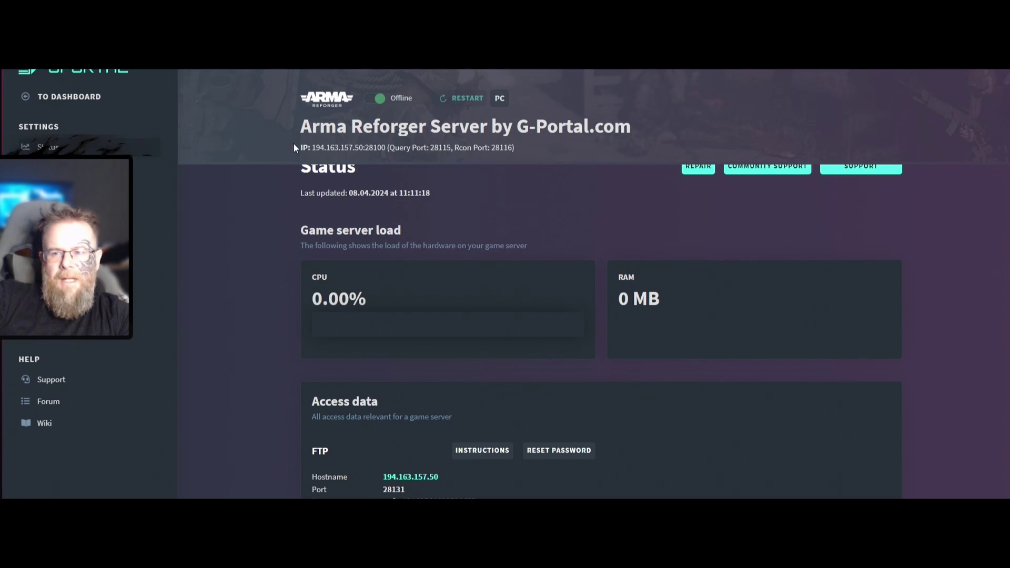
# Step: Select the current server's IP address, then start the Arma Reforger server
pyautogui.moveTo(298, 148); pyautogui.dragTo(317, 147)
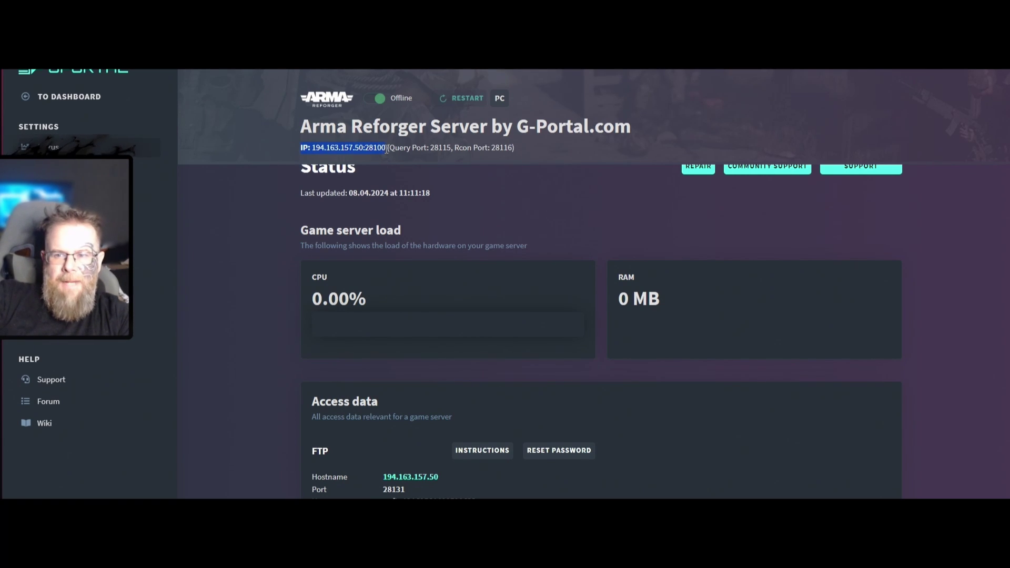
pyautogui.moveTo(387, 149); pyautogui.dragTo(393, 146)
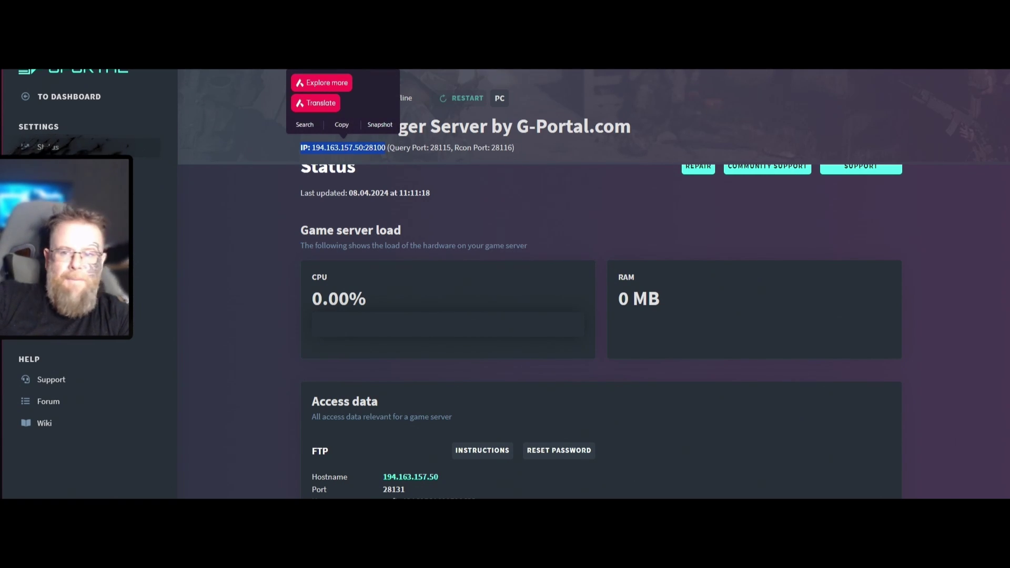
pyautogui.click(375, 106)
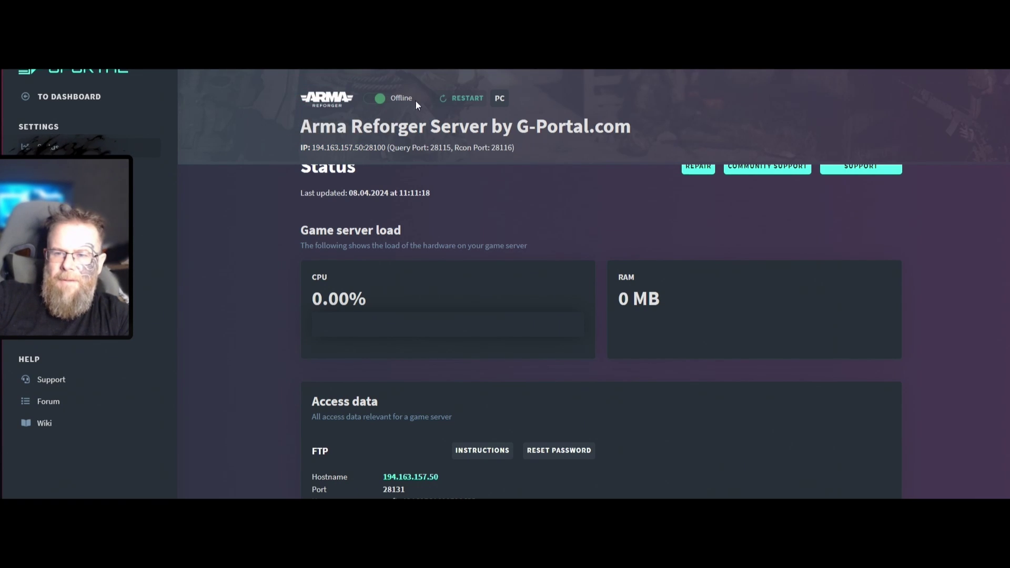
pyautogui.scroll(1, 374, 105)
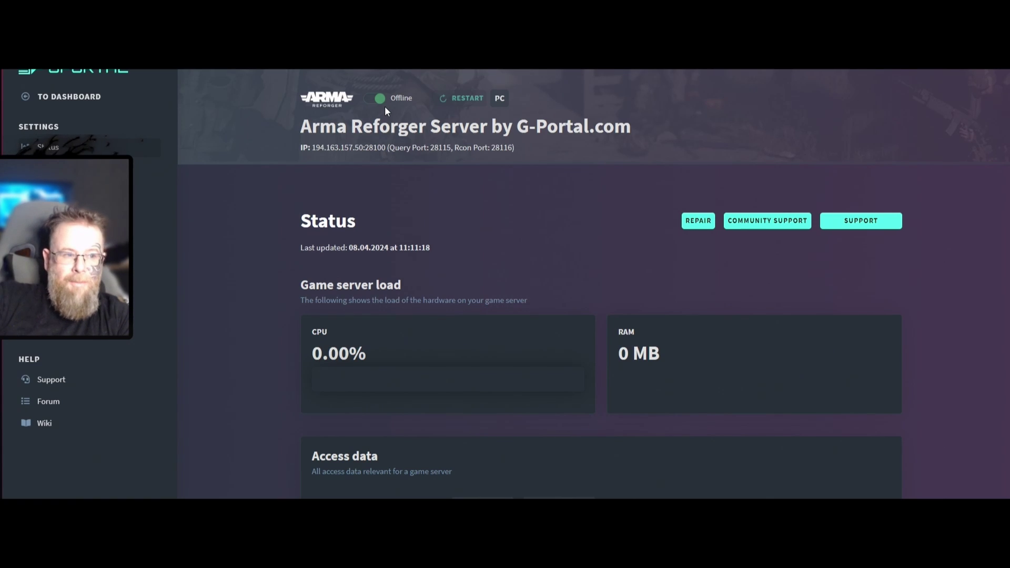
pyautogui.scroll(-4, 416, 168)
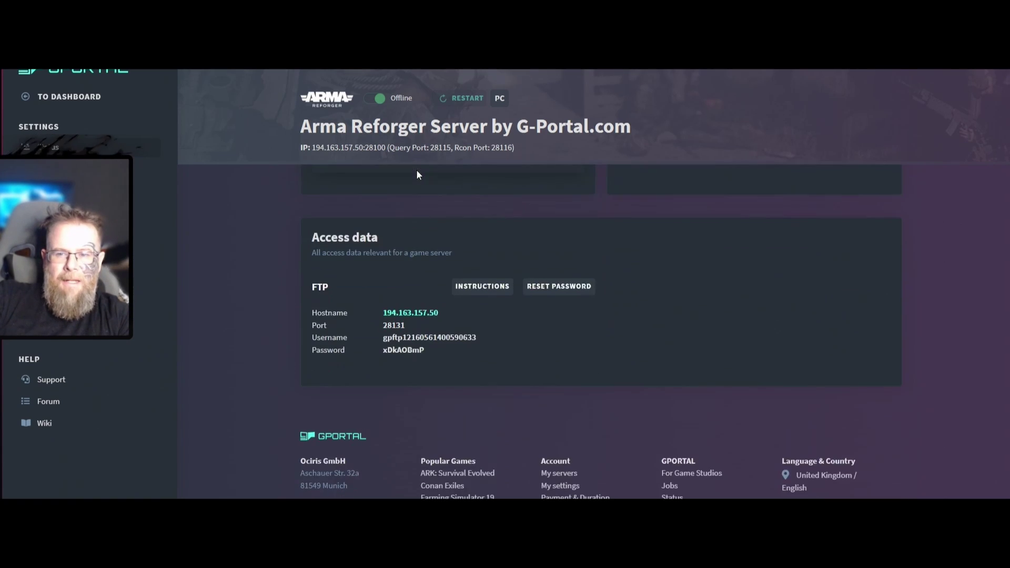
pyautogui.scroll(4, 410, 171)
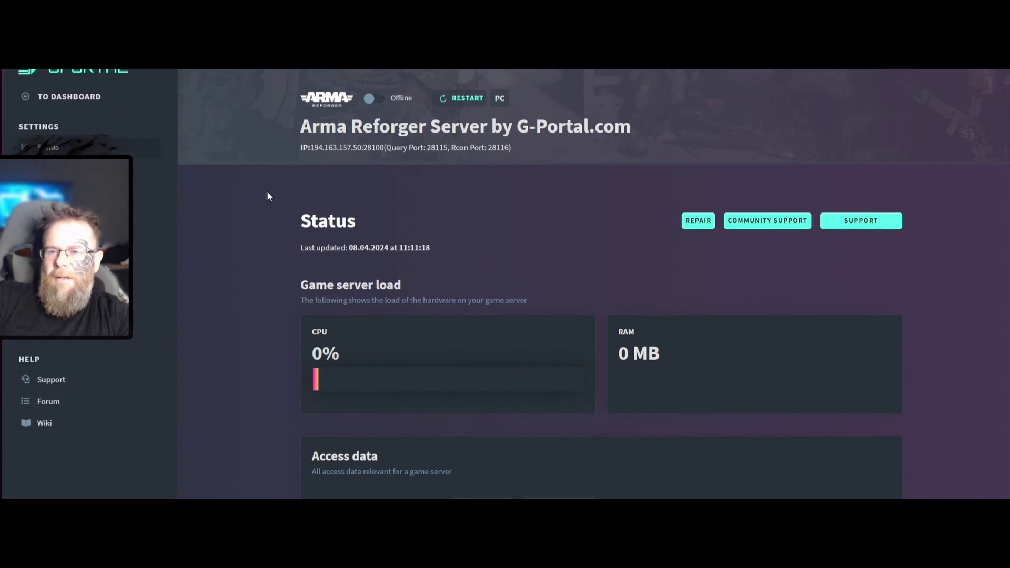
pyautogui.click(377, 99)
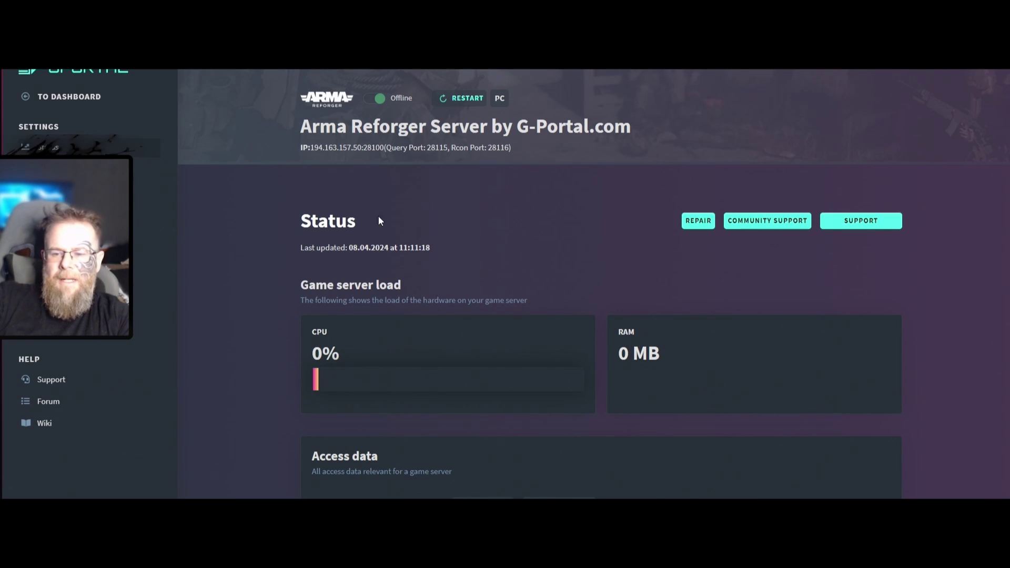
# Step: Back on the dashboard, delete the Arma Reforger server from Gamecloud Europe and confirm
pyautogui.click(58, 100)
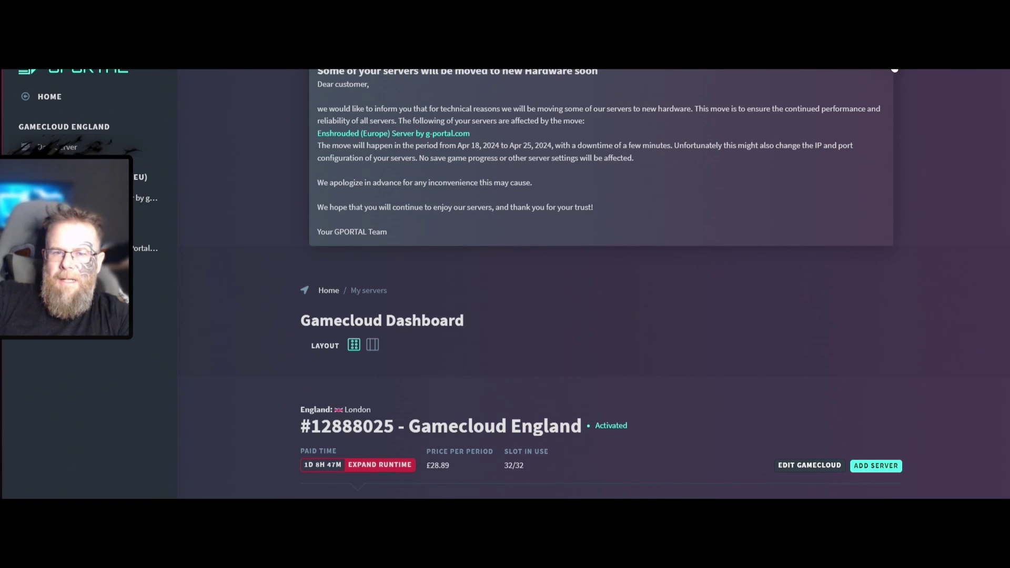
pyautogui.scroll(-15, 280, 316)
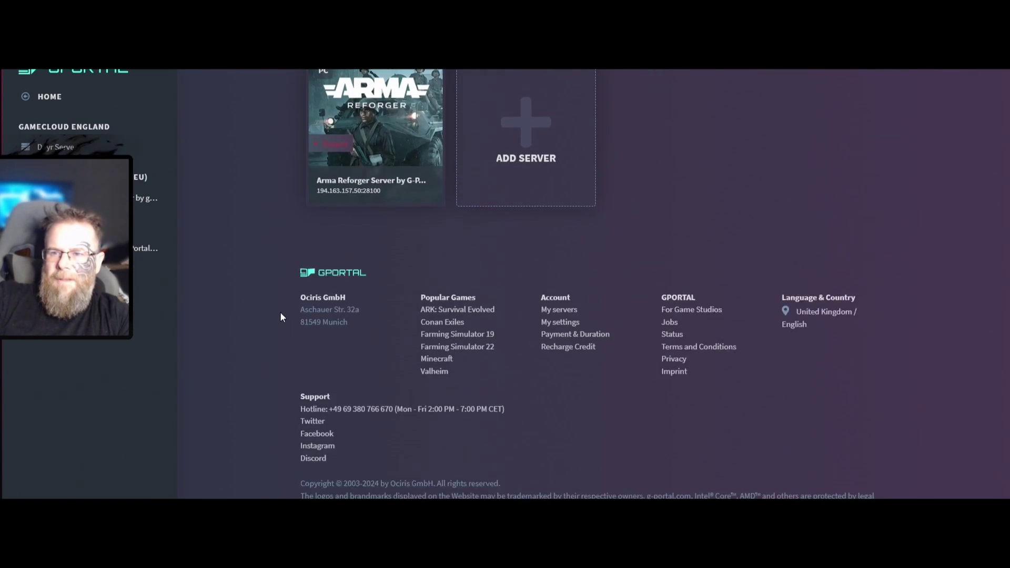
pyautogui.scroll(5, 280, 313)
pyautogui.click(431, 270)
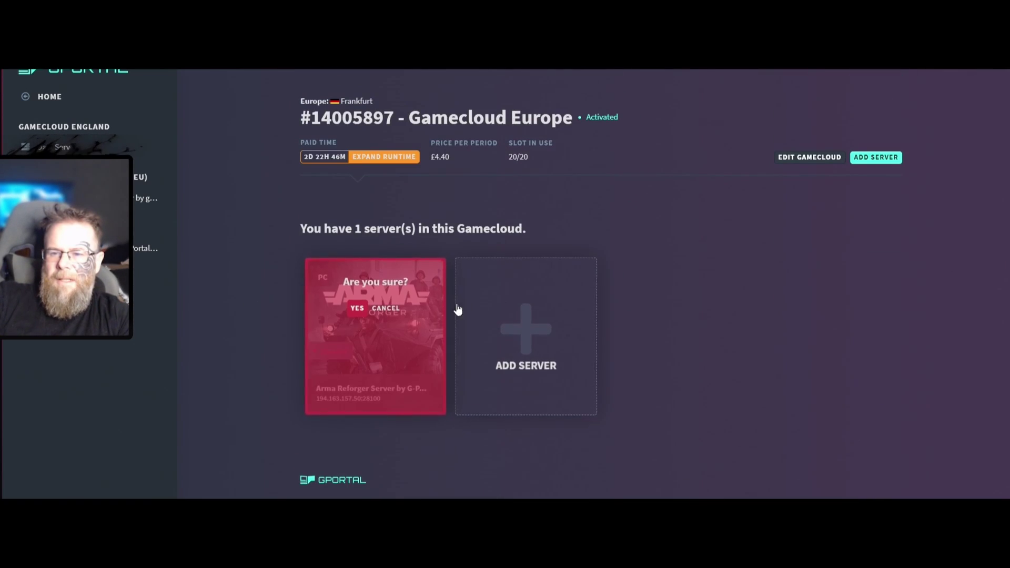
pyautogui.click(367, 309)
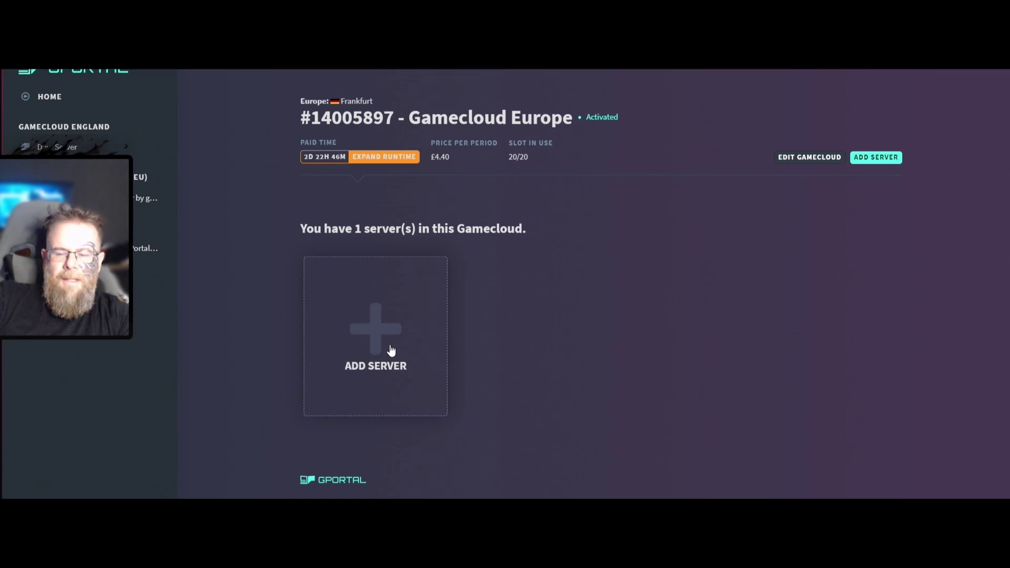
# Step: Search games for 'ar' and add an Arma Reforger - EU server with 20 slots
pyautogui.click(391, 350)
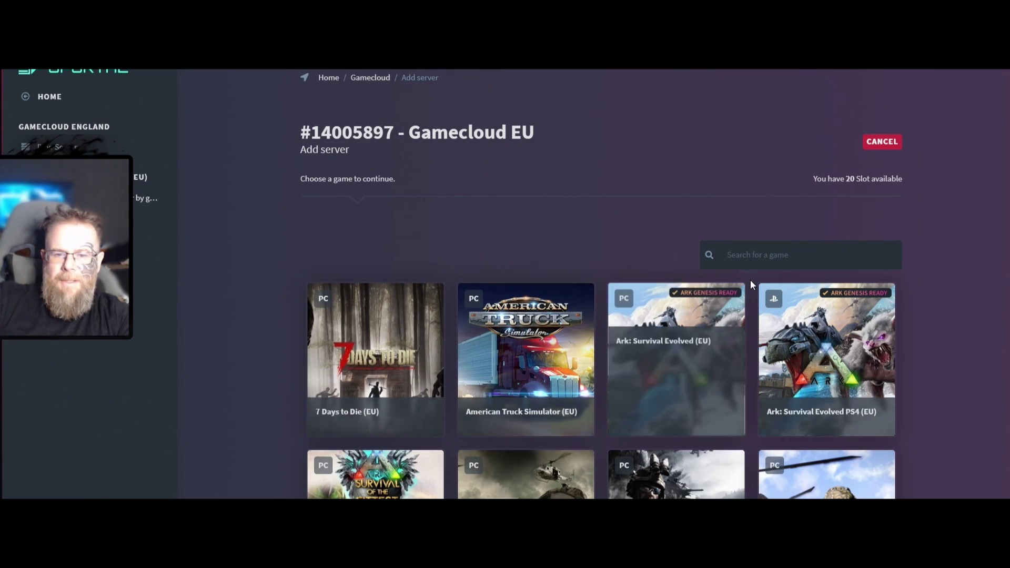
pyautogui.click(761, 267)
pyautogui.write('ar')
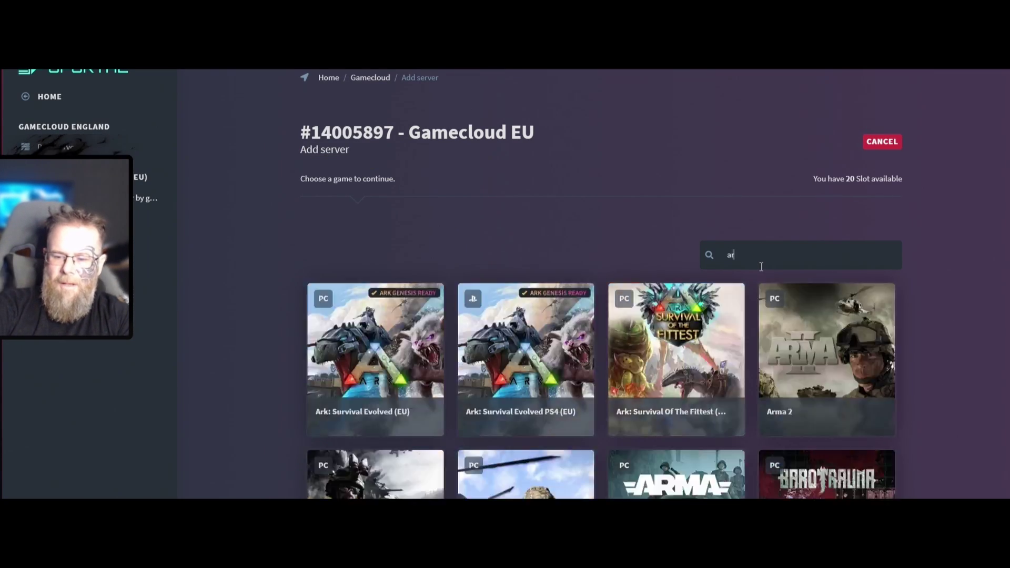
pyautogui.scroll(-3, 560, 408)
pyautogui.scroll(-3, 560, 408)
pyautogui.moveTo(679, 261)
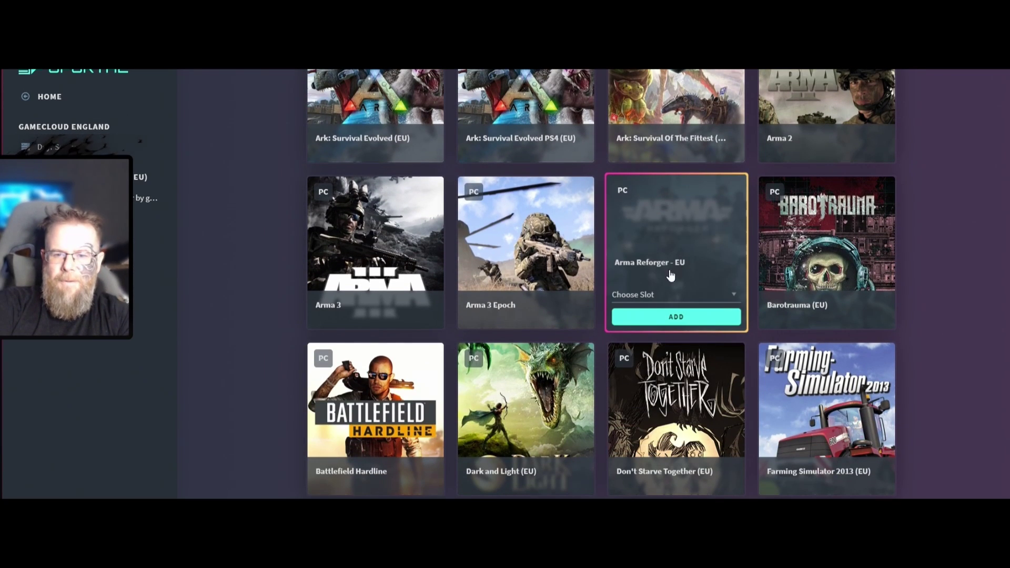
pyautogui.click(649, 292)
pyautogui.click(638, 318)
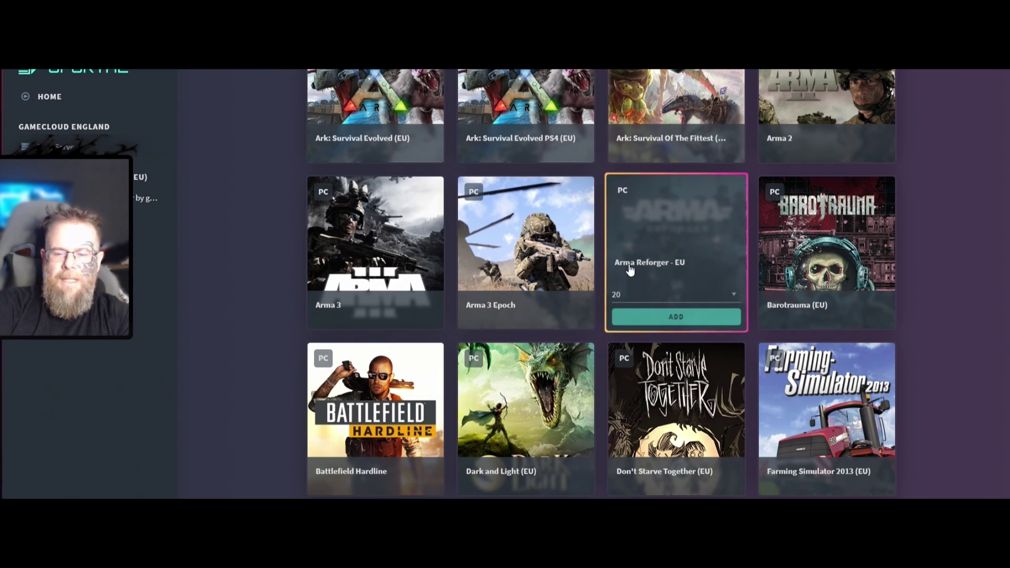
pyautogui.scroll(3, 248, 270)
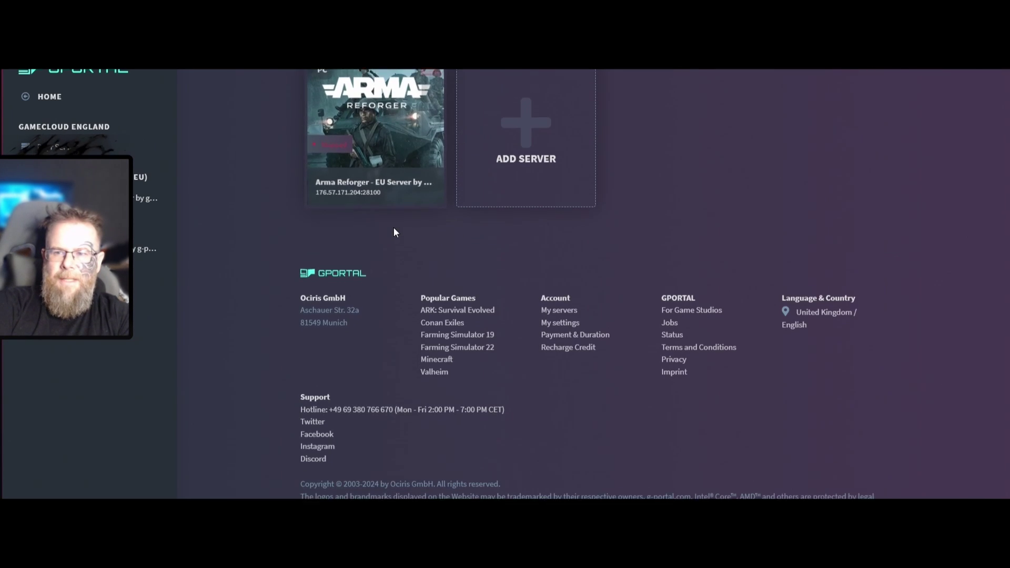
# Step: Open the new server's page and replace its name with 'Dayrs server'
pyautogui.scroll(2, 395, 232)
pyautogui.click(398, 236)
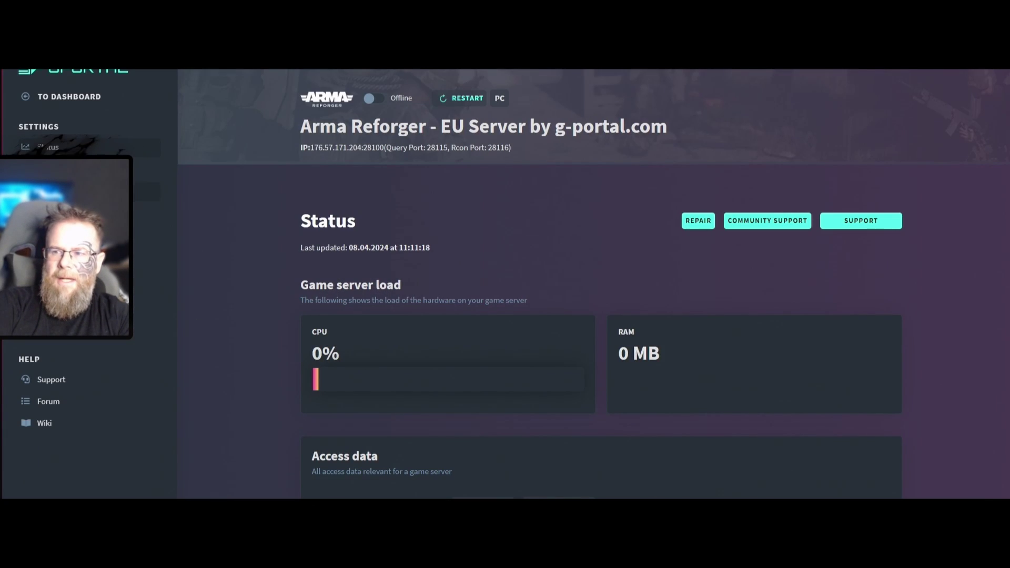
pyautogui.scroll(-4, 276, 277)
pyautogui.scroll(2, 297, 274)
pyautogui.moveTo(462, 267); pyautogui.dragTo(237, 246)
pyautogui.write('D')
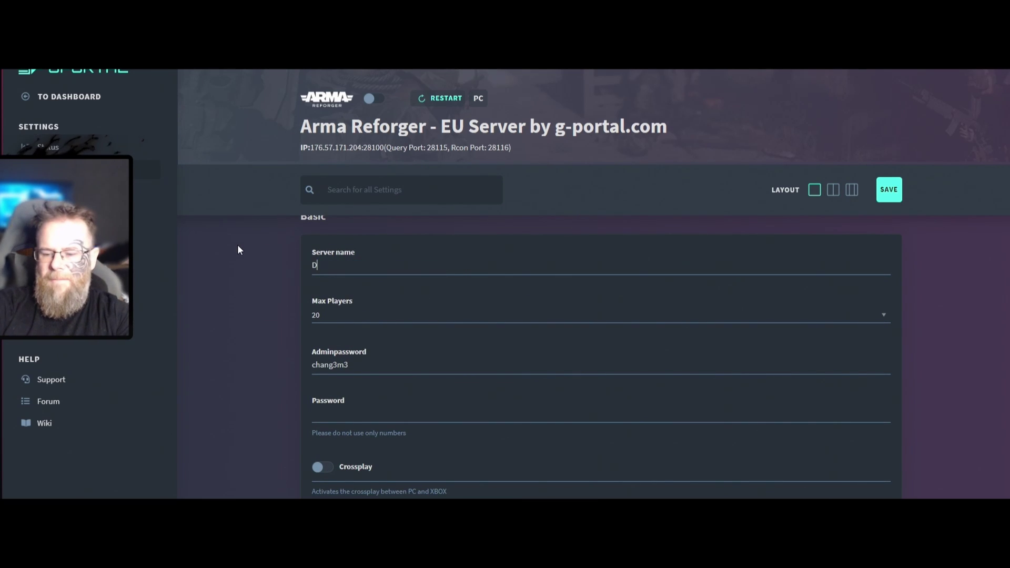
pyautogui.write('ayrs s')
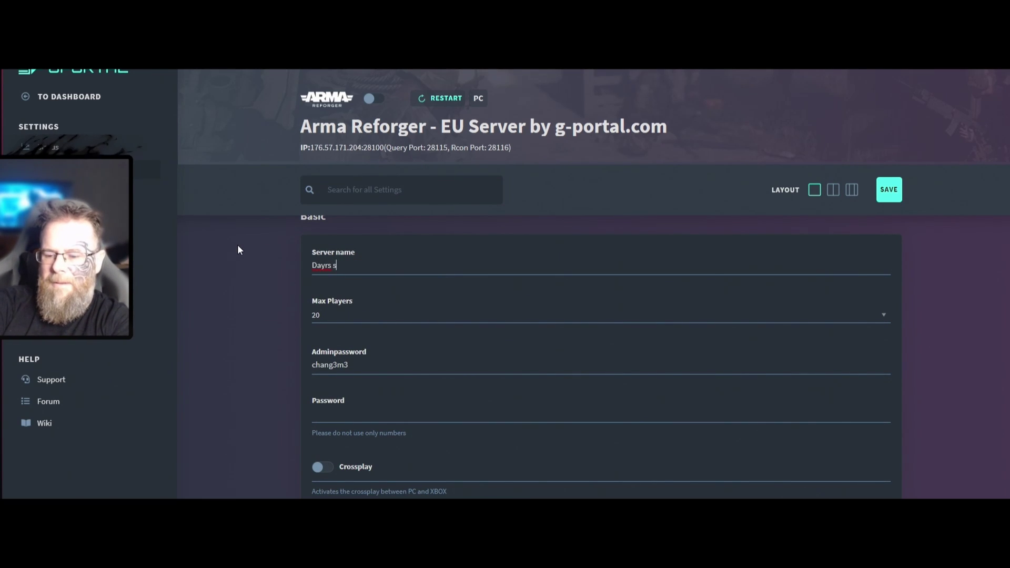
pyautogui.write('erver')
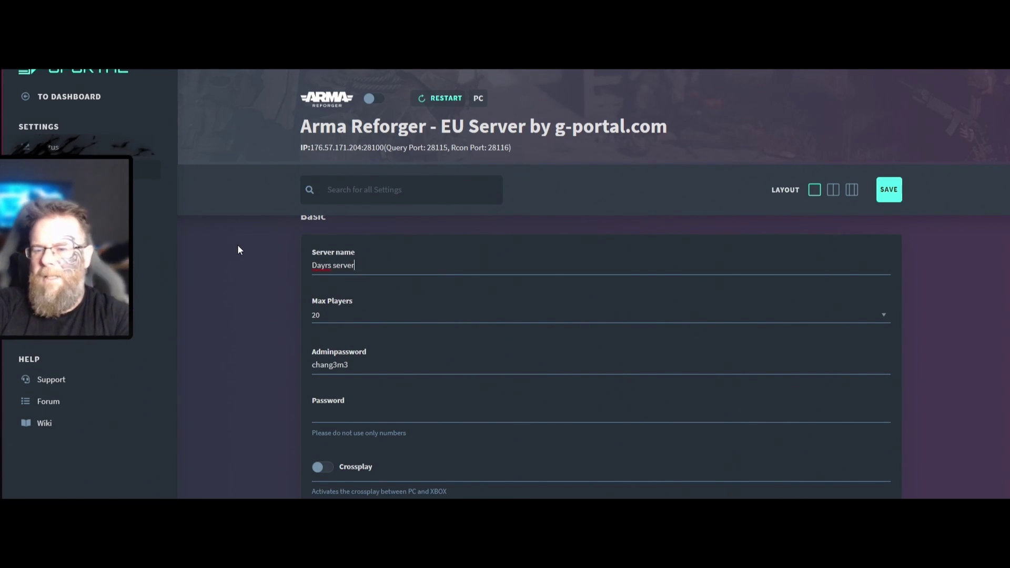
# Step: Look through the Basic settings, including the admin and join password fields
pyautogui.moveTo(237, 244); pyautogui.dragTo(256, 339)
pyautogui.scroll(-1, 291, 338)
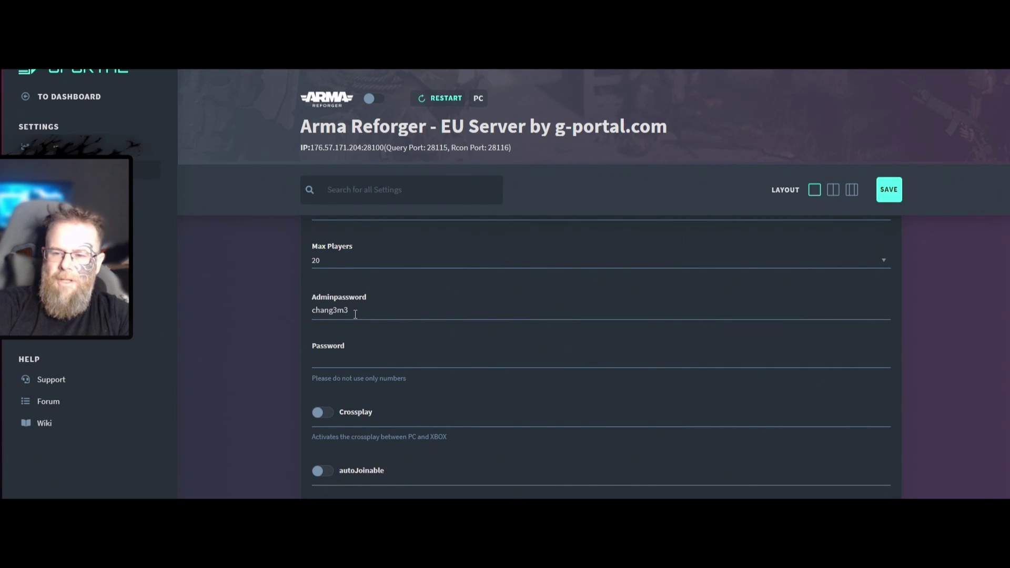
pyautogui.click(237, 332)
pyautogui.scroll(-2, 237, 331)
pyautogui.click(375, 253)
pyautogui.scroll(-3, 258, 369)
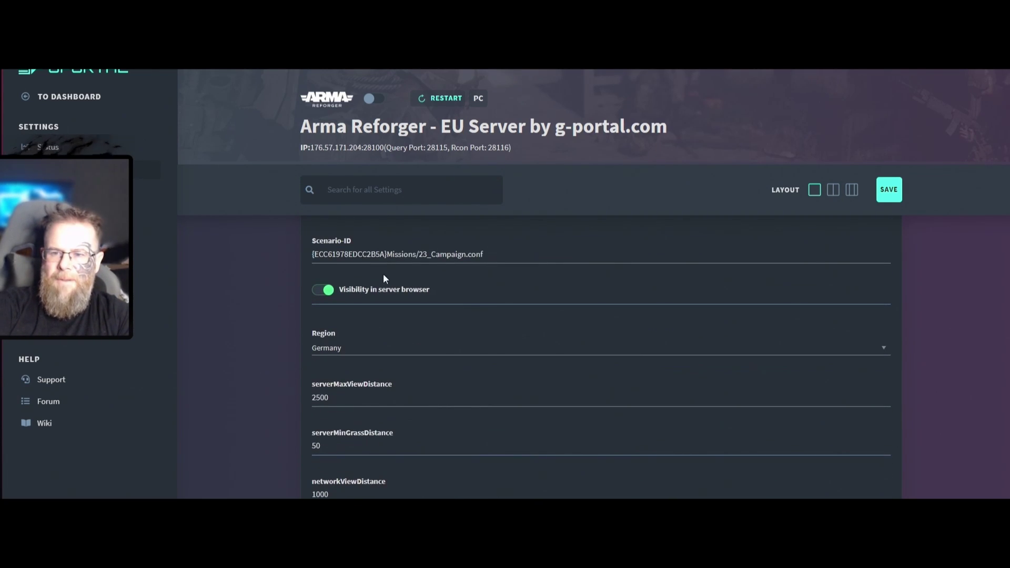
pyautogui.scroll(2, 264, 298)
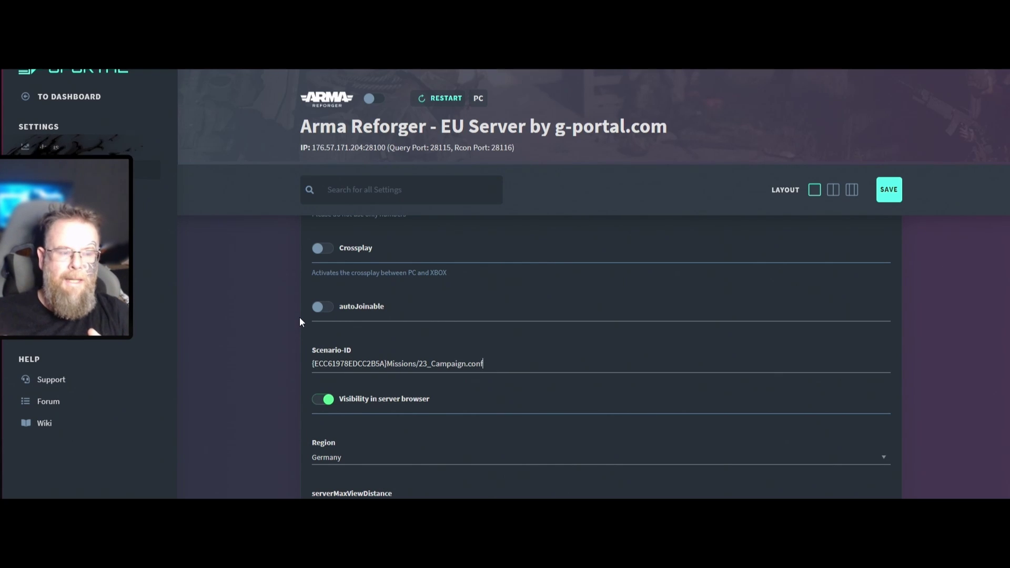
# Step: Choose England in the Region dropdown and save the server settings
pyautogui.scroll(-1, 279, 389)
pyautogui.scroll(-2, 333, 345)
pyautogui.click(365, 293)
pyautogui.click(355, 317)
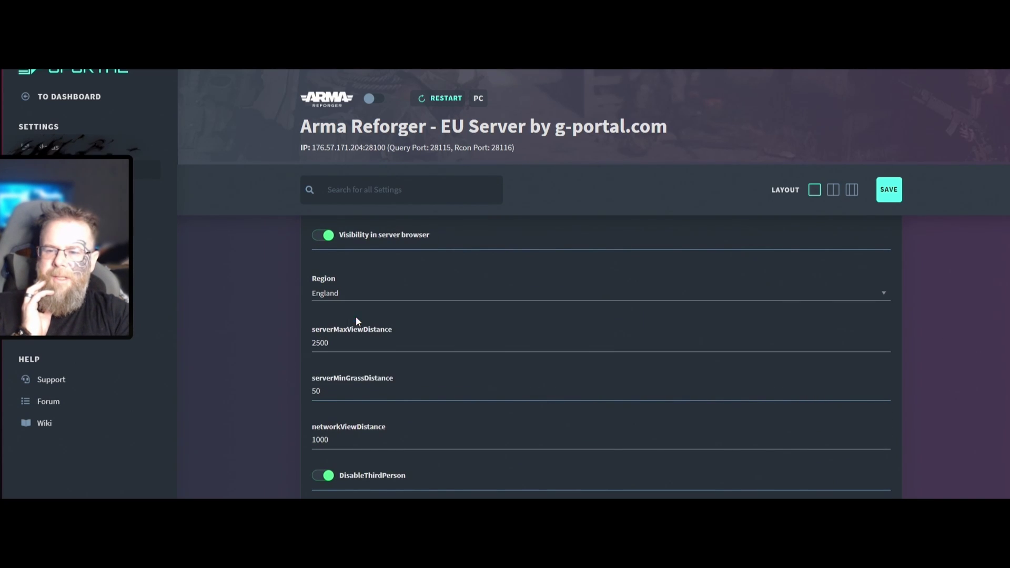
pyautogui.scroll(-1, 289, 339)
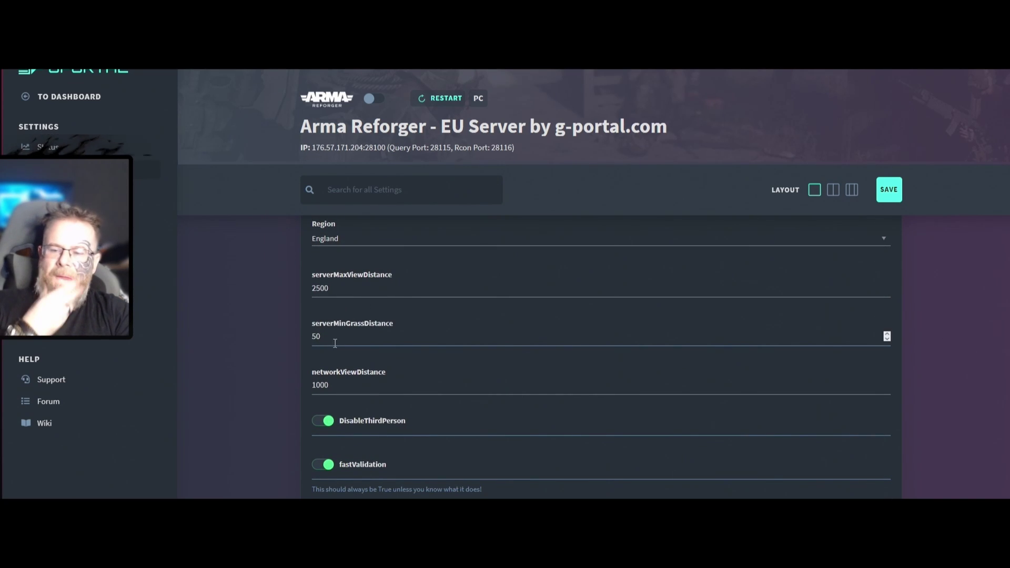
pyautogui.scroll(-2, 344, 342)
pyautogui.scroll(-4, 345, 377)
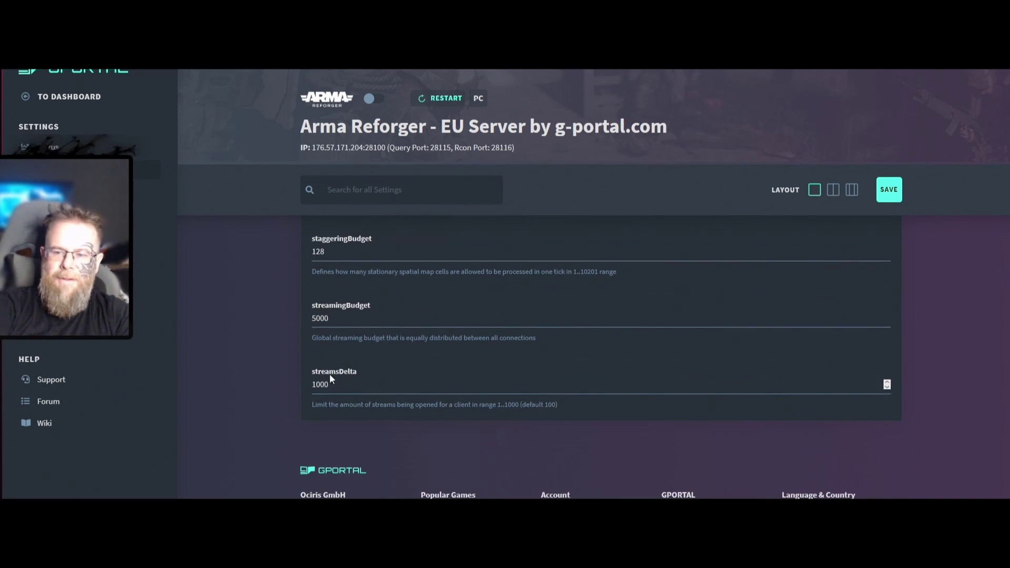
pyautogui.click(888, 190)
pyautogui.scroll(4, 340, 346)
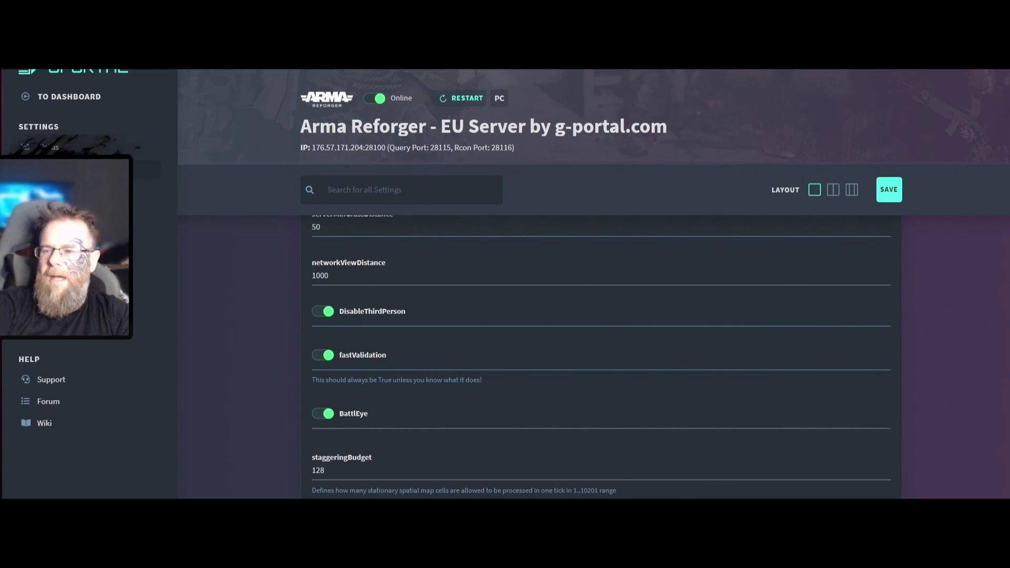
# Step: Begin a support ticket with category ARMA Reforger and server Dayr Server
pyautogui.click(53, 380)
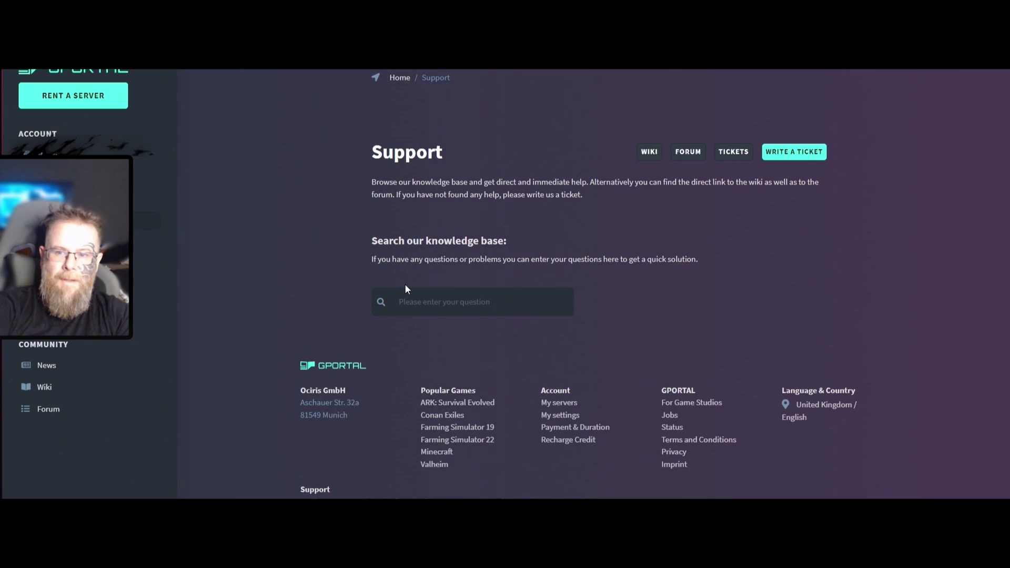
pyautogui.click(806, 166)
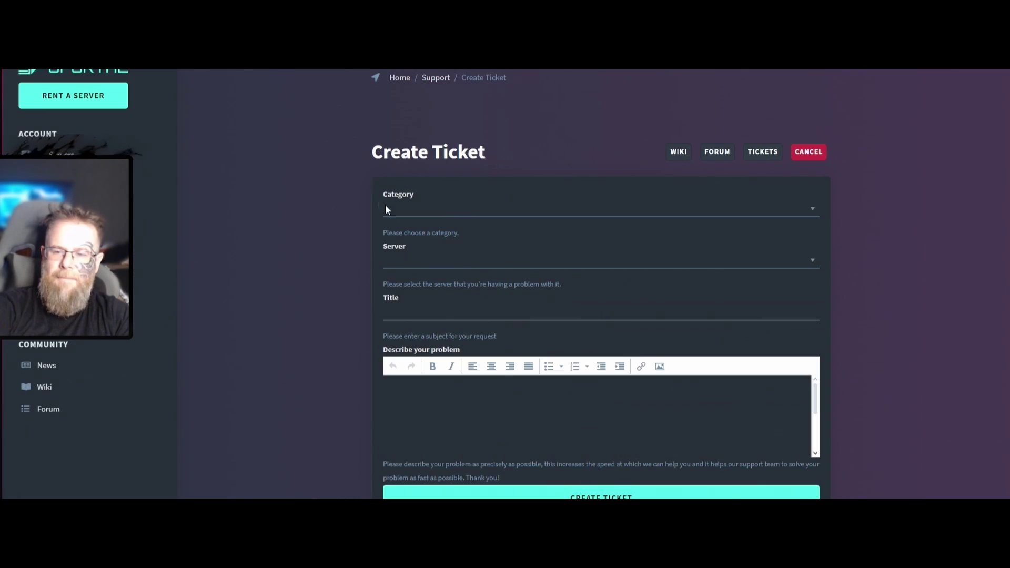
pyautogui.click(420, 207)
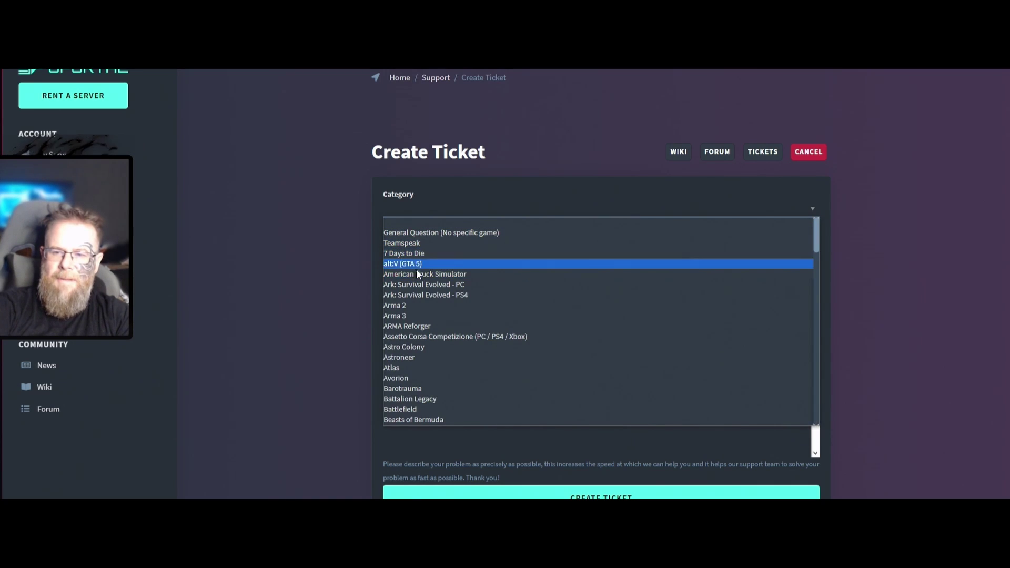
pyautogui.click(419, 327)
pyautogui.click(446, 263)
pyautogui.click(437, 313)
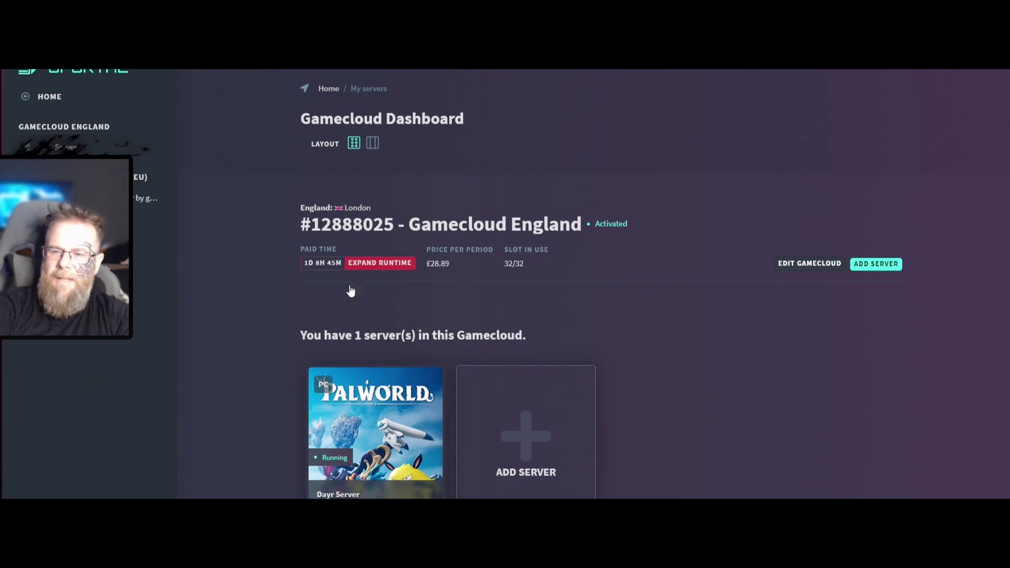
# Step: Open the Arma Reforger server's status page and select its IP address and port
pyautogui.scroll(-15, 347, 309)
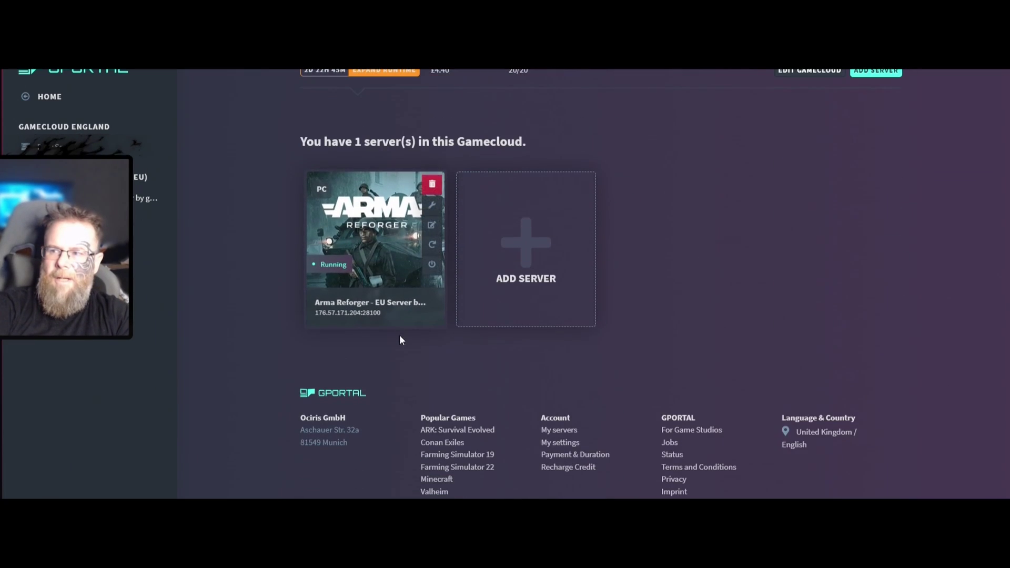
pyautogui.click(375, 215)
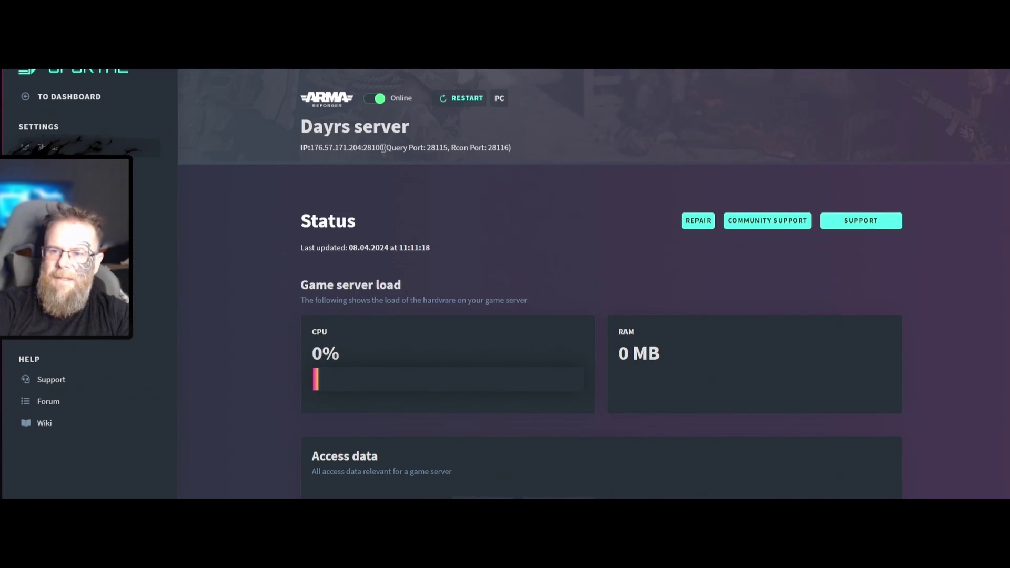
pyautogui.moveTo(383, 148); pyautogui.dragTo(310, 149)
pyautogui.hotkey('ctrl', 'c')
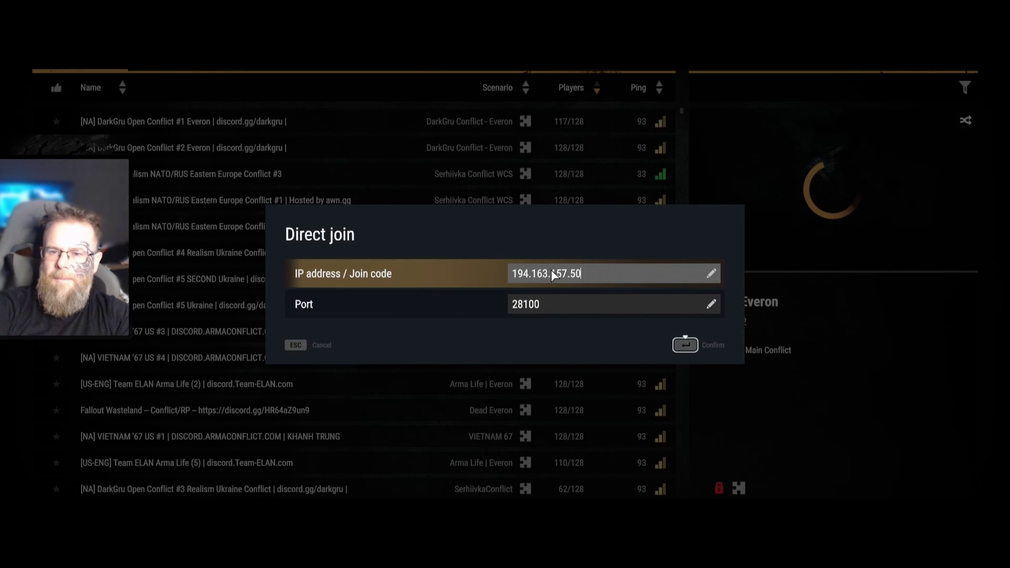
# Step: Paste the server address into Direct join's IP field, strip the :28100 suffix, and move to the port field
pyautogui.hotkey('ctrl', 'a')
pyautogui.hotkey('ctrl', 'v')
pyautogui.moveTo(620, 278); pyautogui.dragTo(580, 275)
pyautogui.press('BackSpace')
pyautogui.click(477, 313)
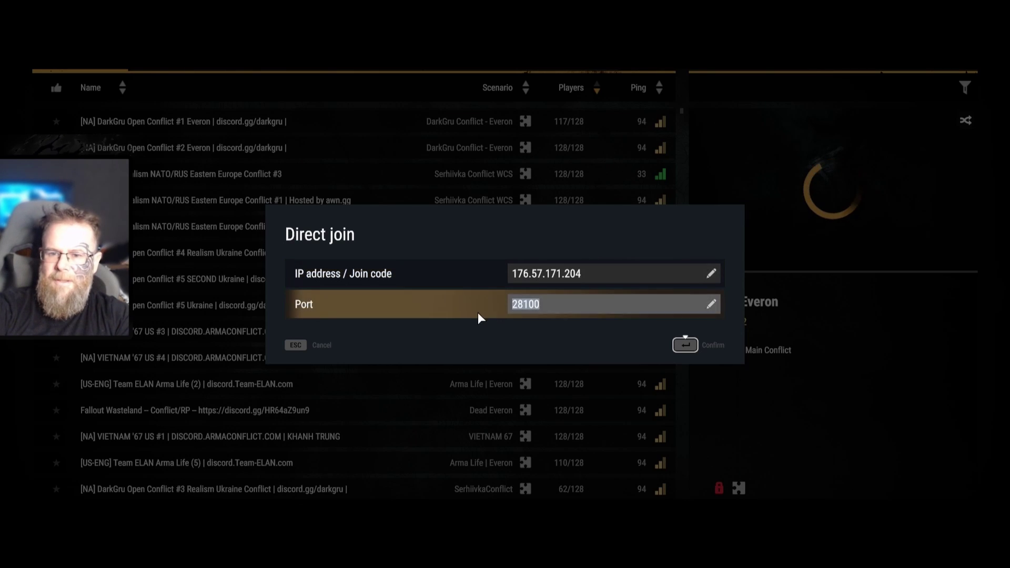